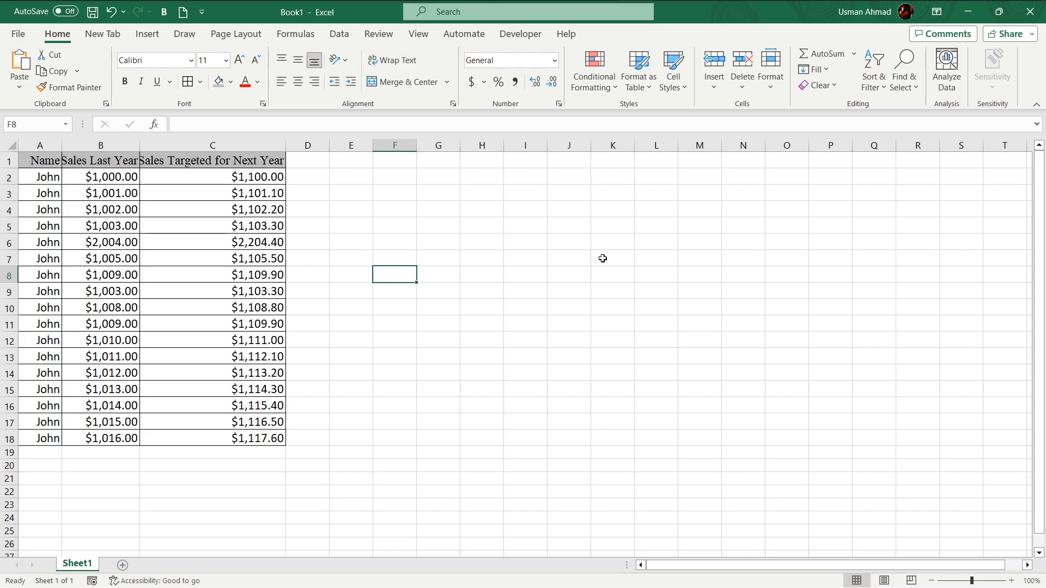
# Step: Total the next-year sales targets in cell C19 with the formula =SUM(C2:C18)
pyautogui.hotkey('ctrl', 'End')
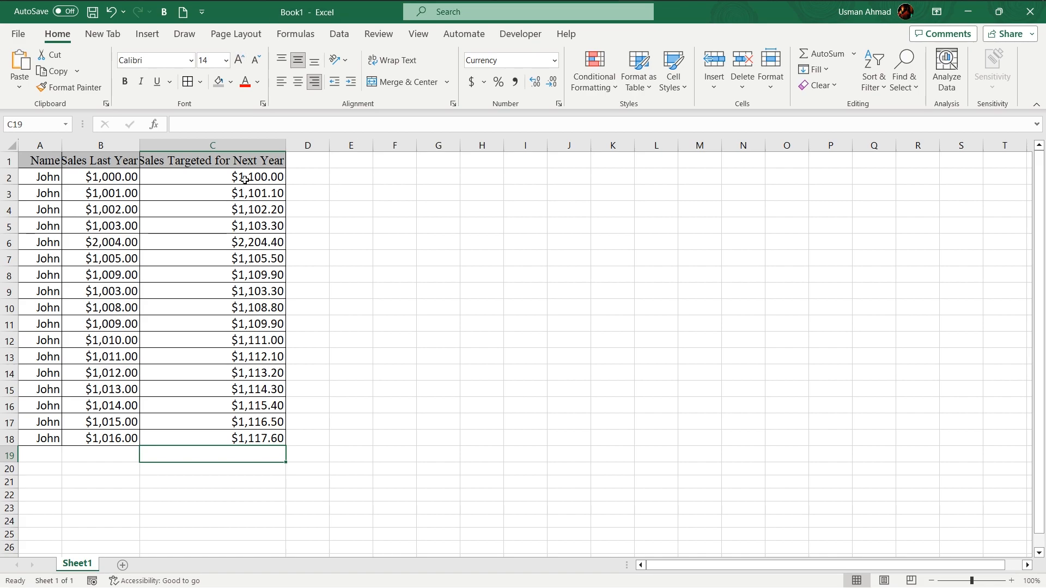
pyautogui.moveTo(245, 177); pyautogui.dragTo(243, 437)
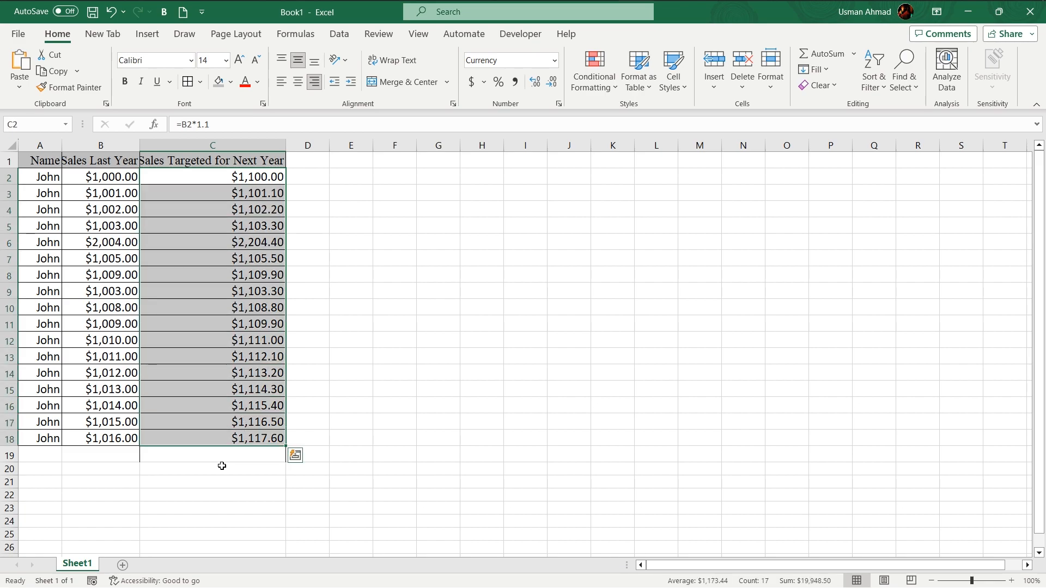
pyautogui.click(187, 461)
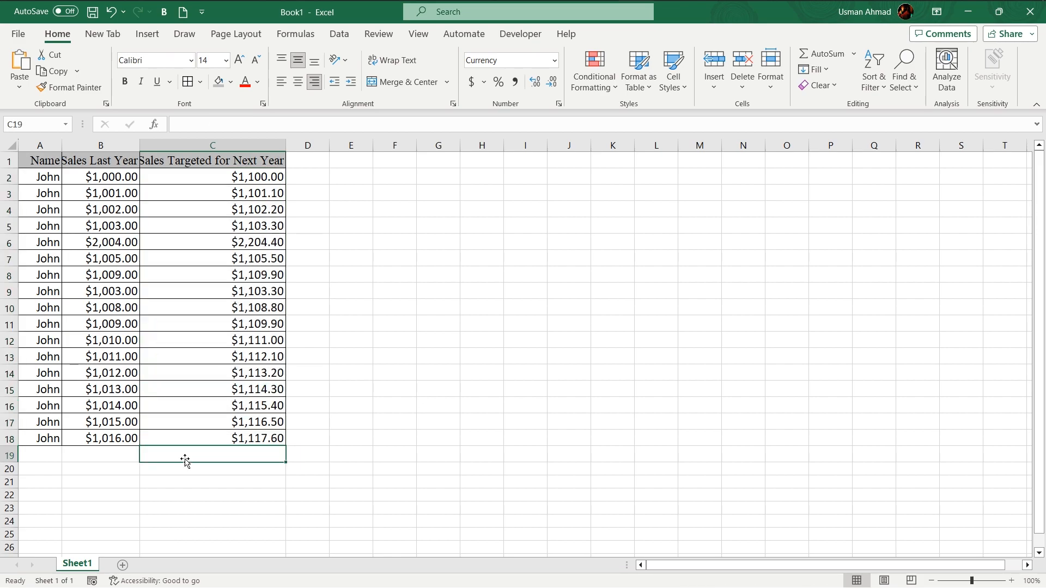
pyautogui.write('+')
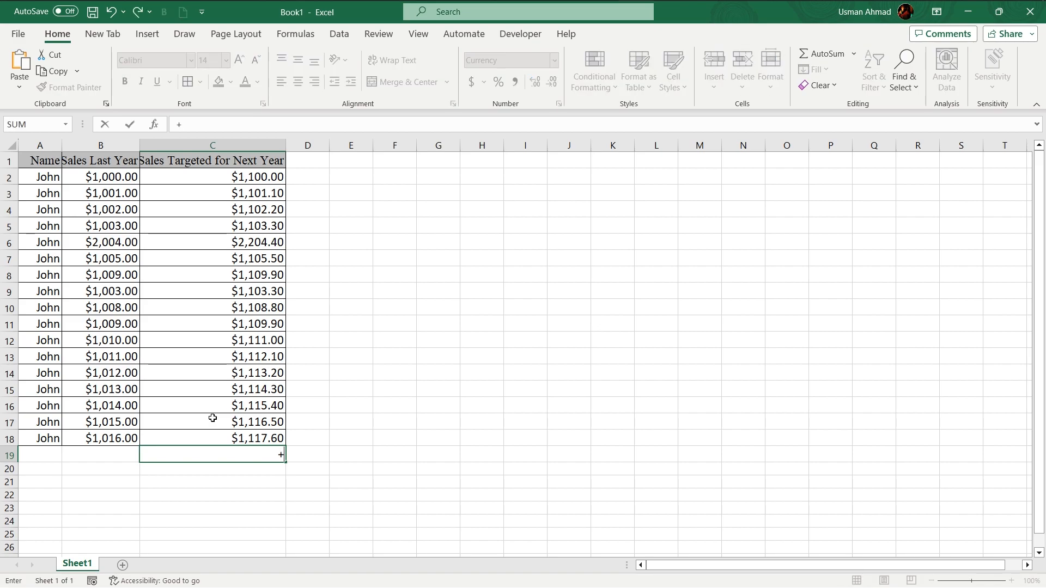
pyautogui.press('BackSpace')
pyautogui.write('=SUM')
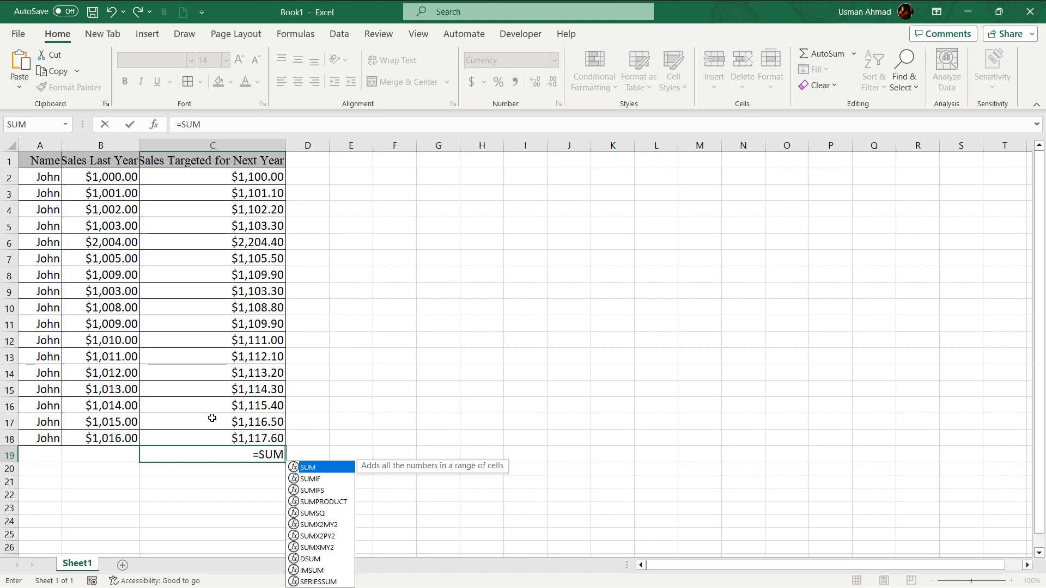
pyautogui.write('(')
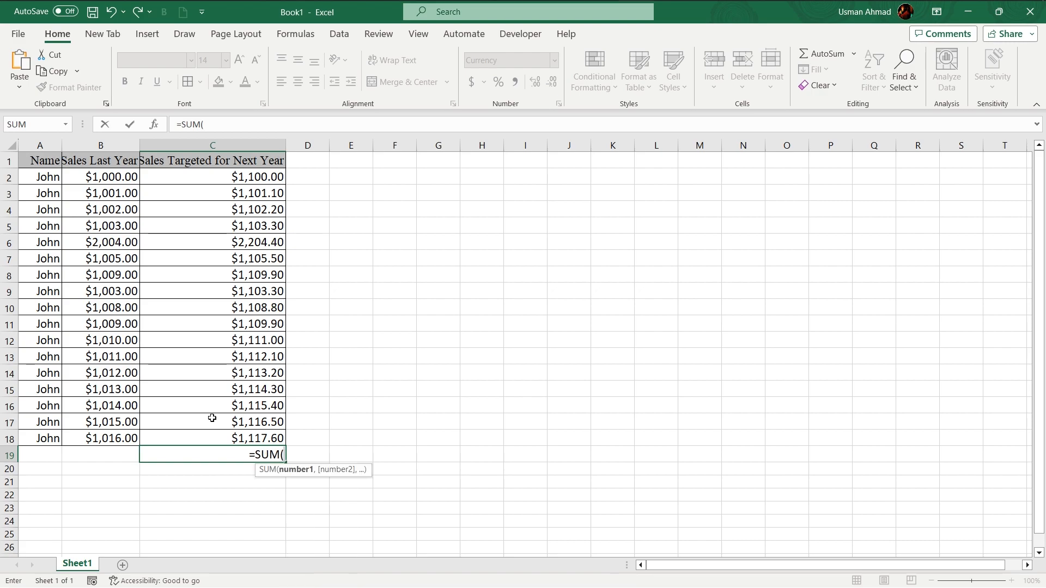
pyautogui.click(249, 178)
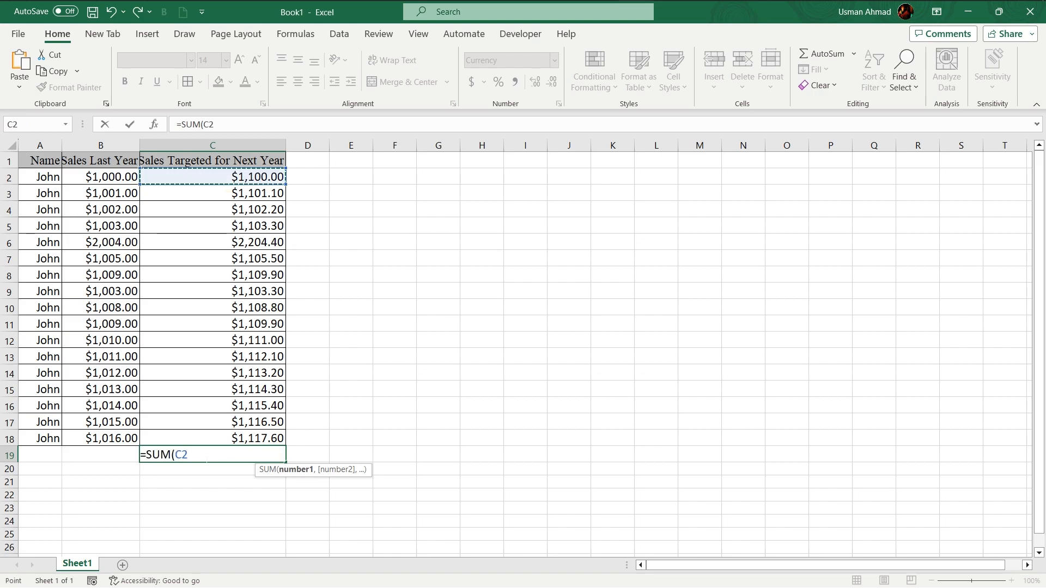
pyautogui.press('F8')
pyautogui.hotkey('ctrl', 'Down')
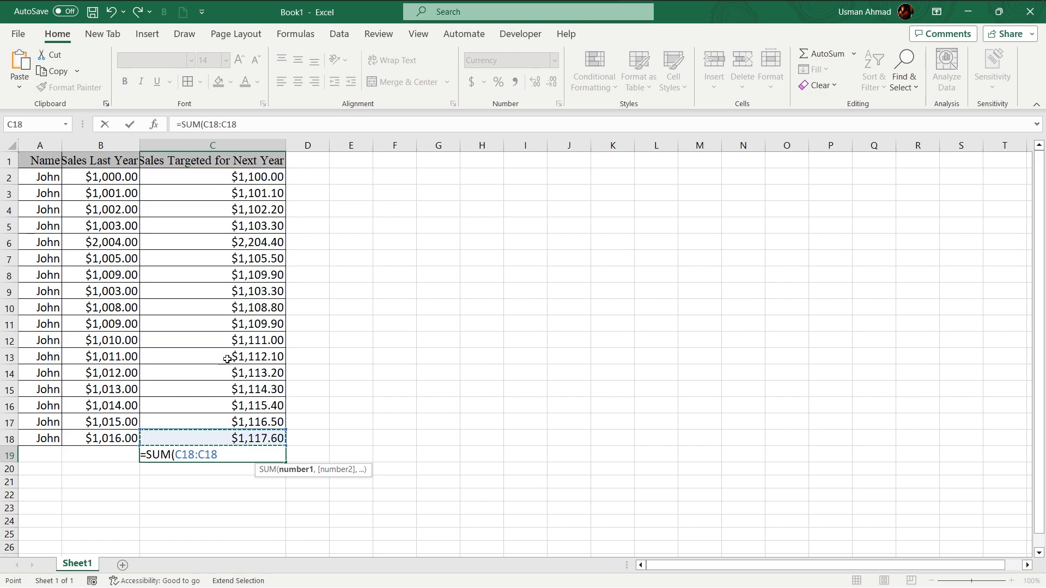
pyautogui.moveTo(233, 174); pyautogui.dragTo(239, 439)
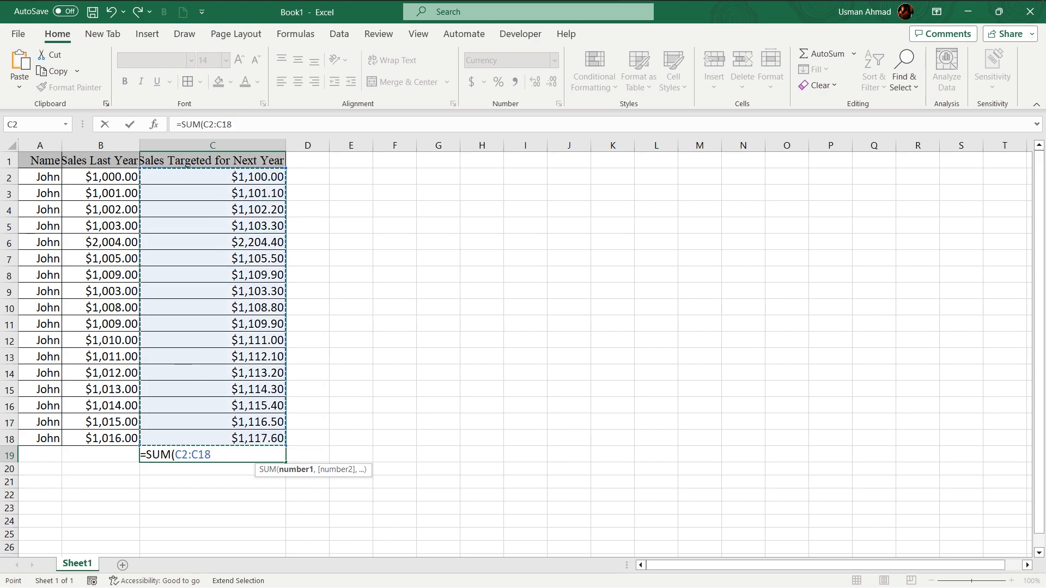
pyautogui.write(')')
pyautogui.press('Return')
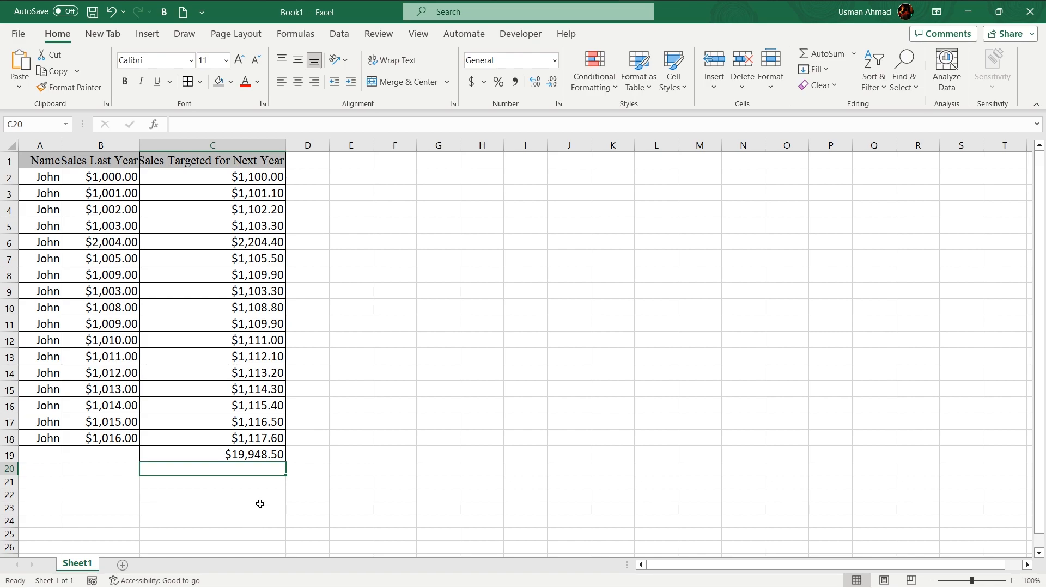
# Step: Clear the total in C19 and rebuild it with the Insert Function dialog, using SUM over C2:C18
pyautogui.click(242, 453)
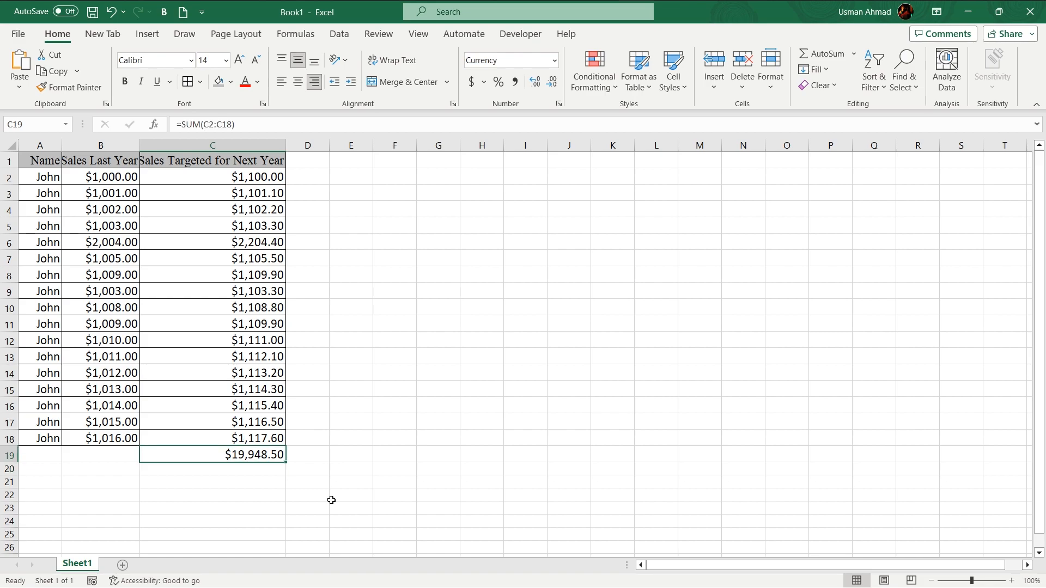
pyautogui.press('Delete')
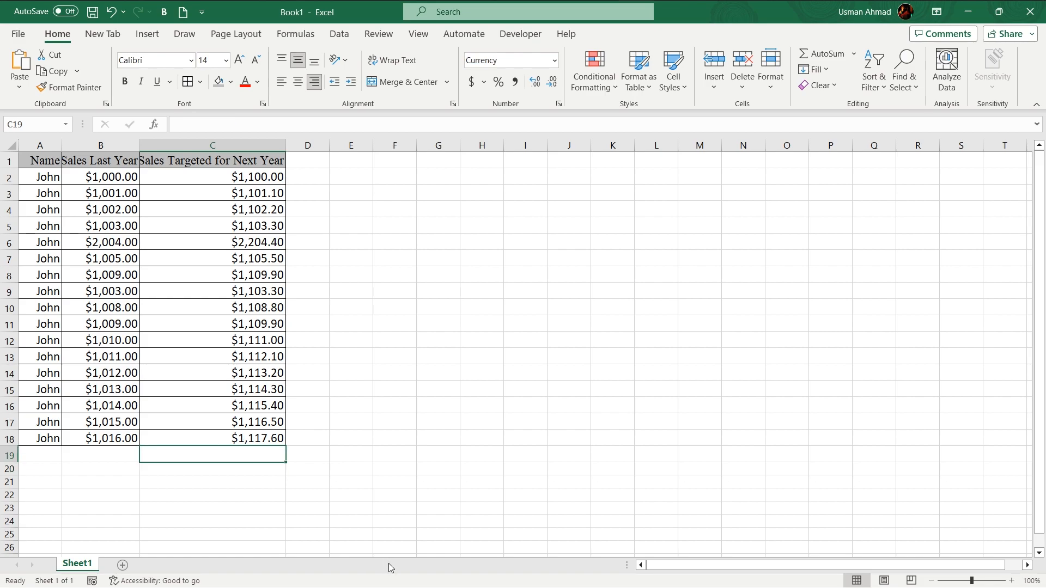
pyautogui.click(156, 129)
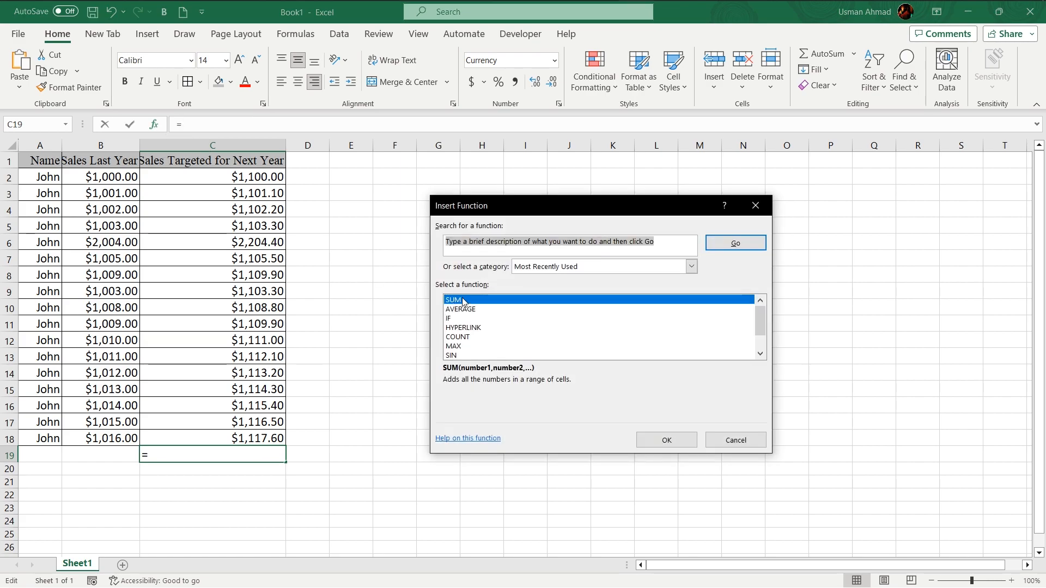
pyautogui.click(666, 440)
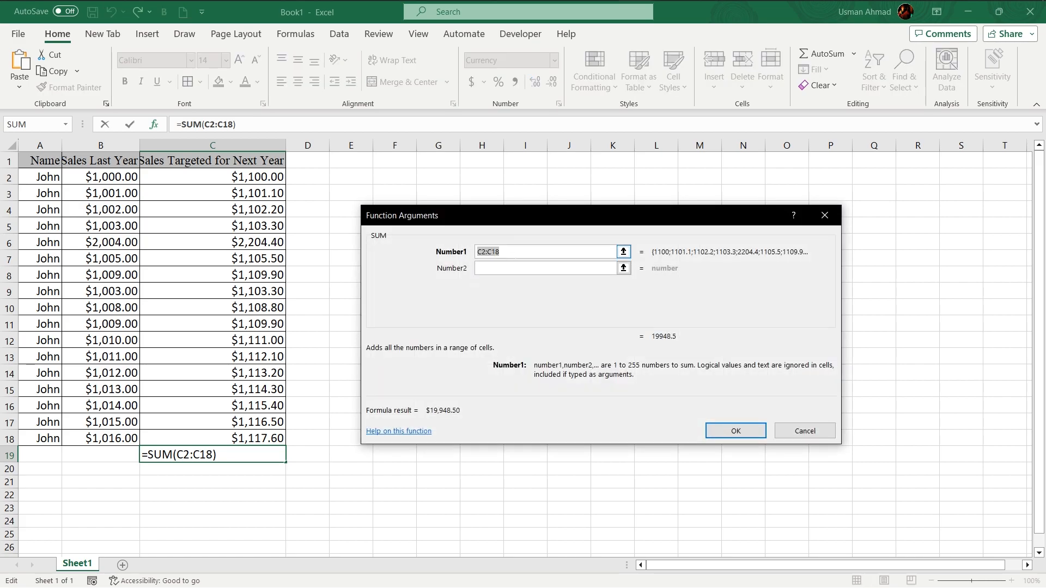
pyautogui.click(623, 251)
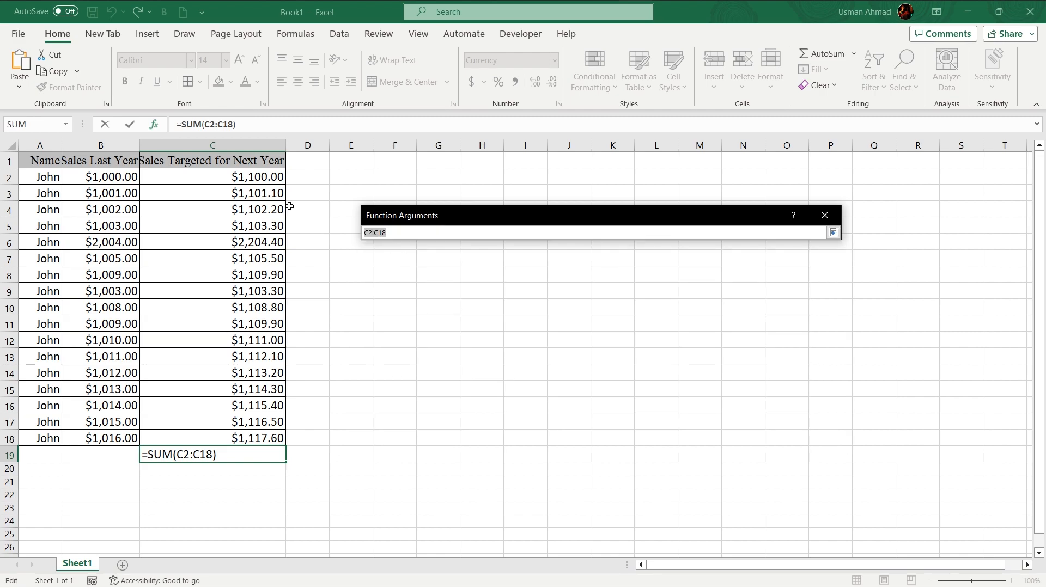
pyautogui.moveTo(250, 174); pyautogui.dragTo(264, 434)
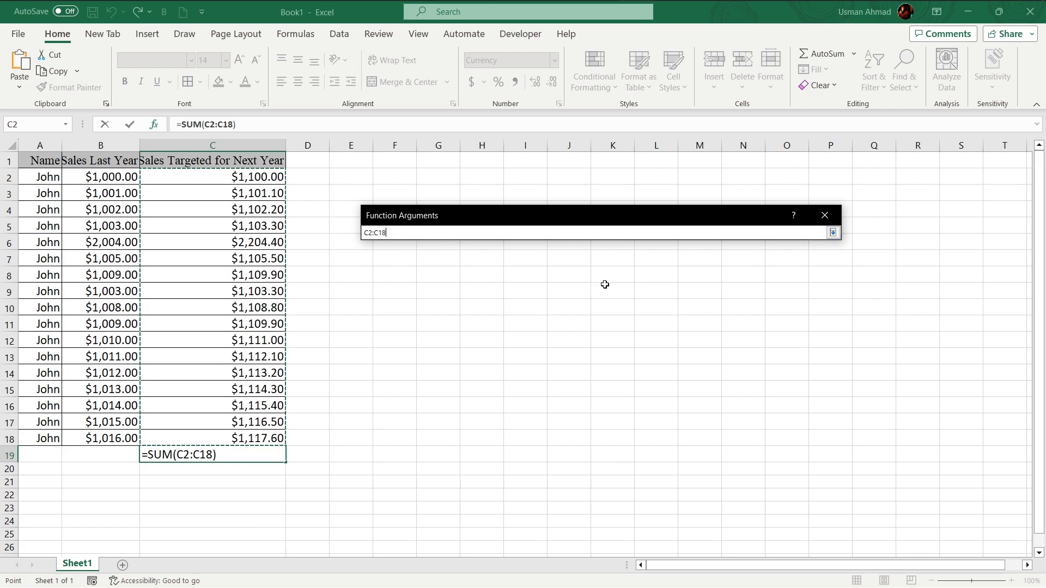
pyautogui.press('Return')
pyautogui.click(733, 431)
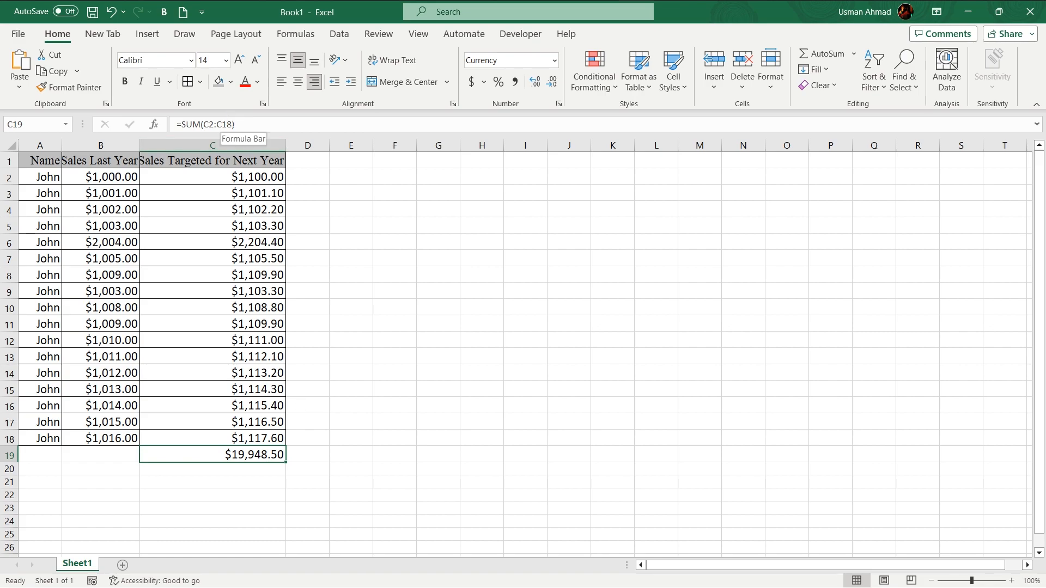
# Step: Insert the AVERAGE function in cell B19 for last year's sales in B2:B18 through the Insert Function dialog
pyautogui.click(103, 456)
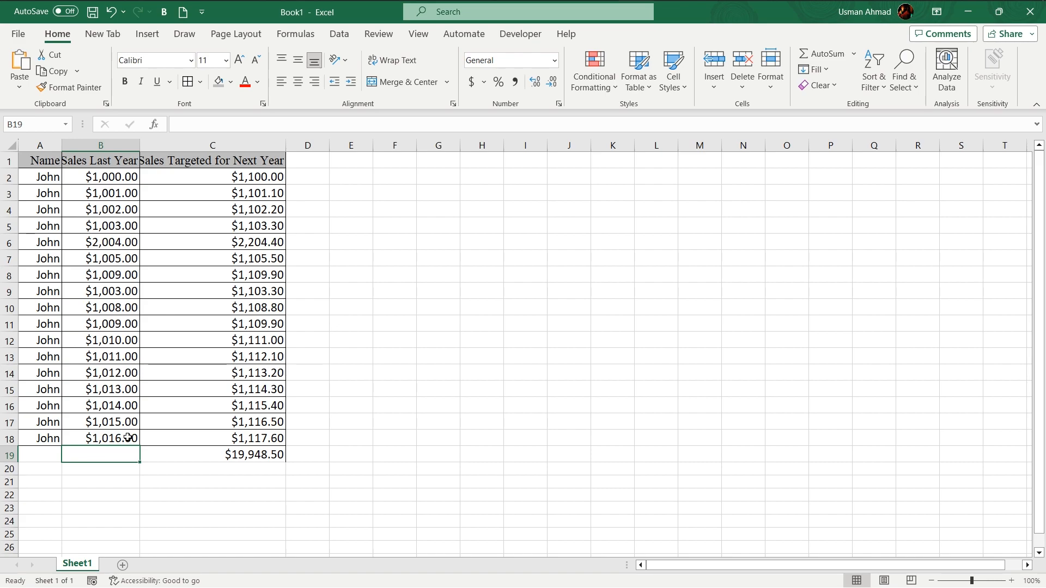
pyautogui.moveTo(114, 175); pyautogui.dragTo(124, 433)
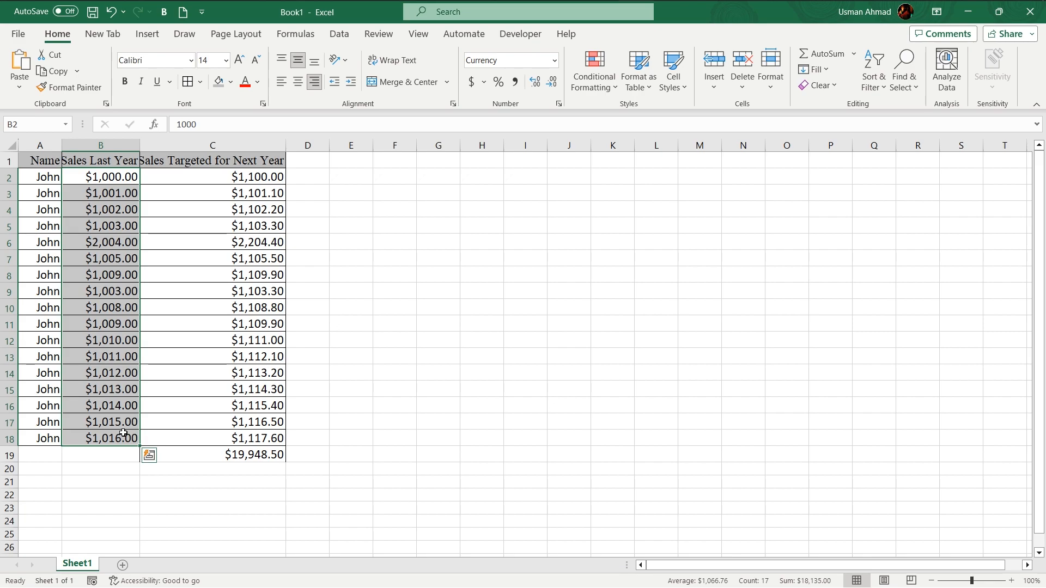
pyautogui.click(114, 457)
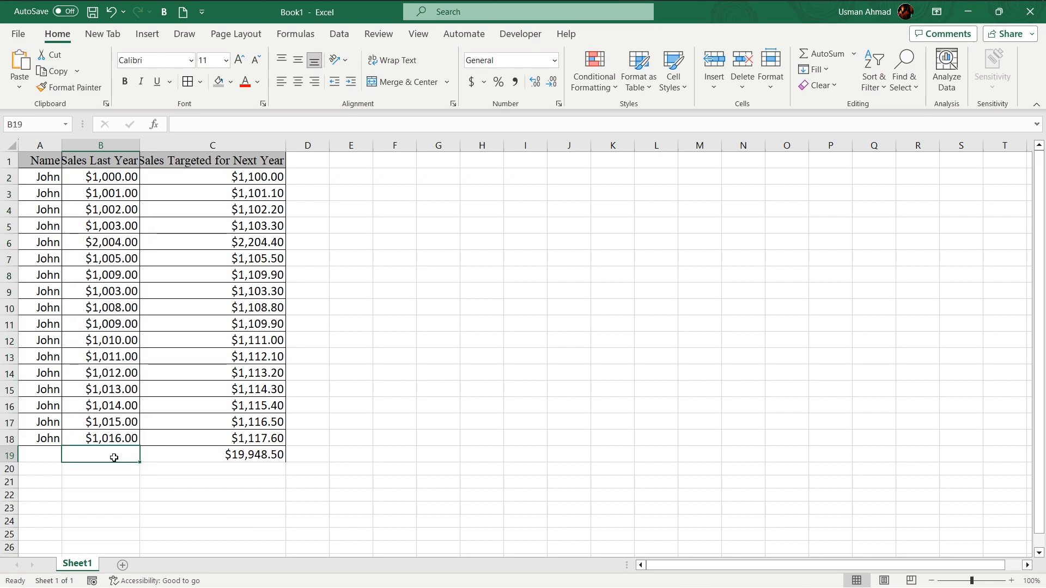
pyautogui.click(155, 126)
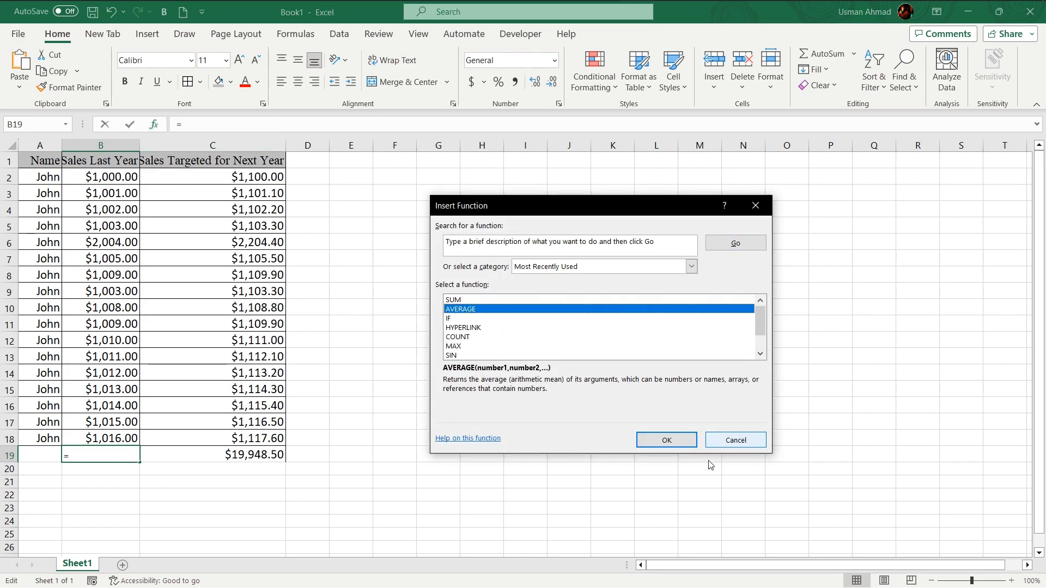
pyautogui.click(667, 440)
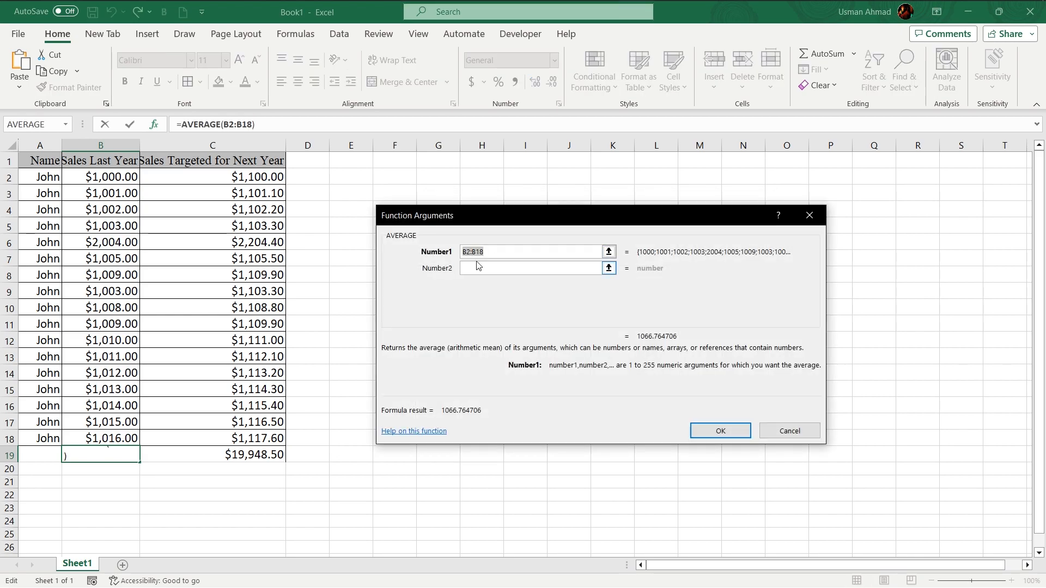
pyautogui.click(720, 431)
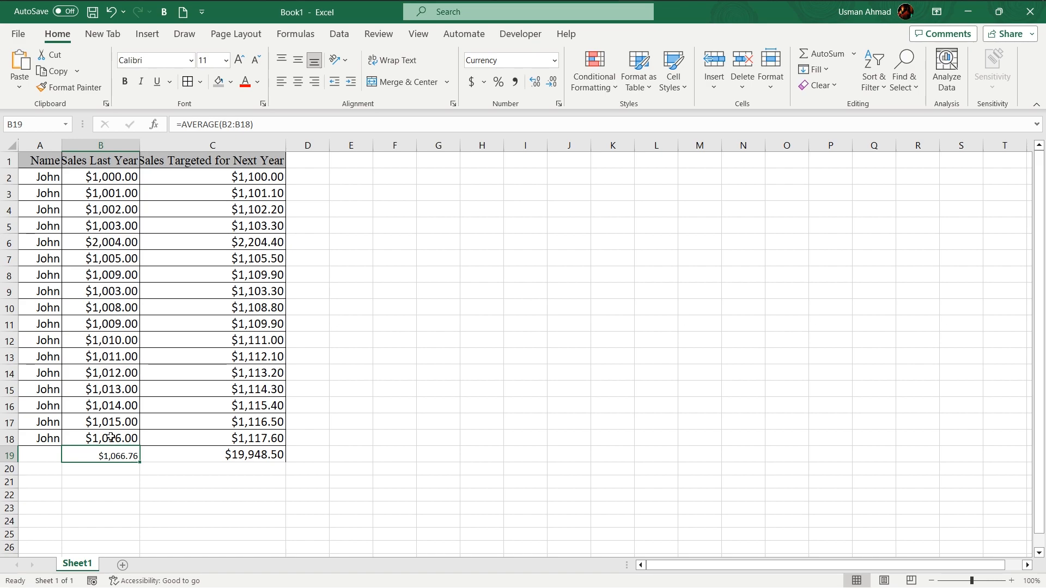
# Step: Enter B2*C2 in cell D2, beside the first row's two sales amounts
pyautogui.click(294, 193)
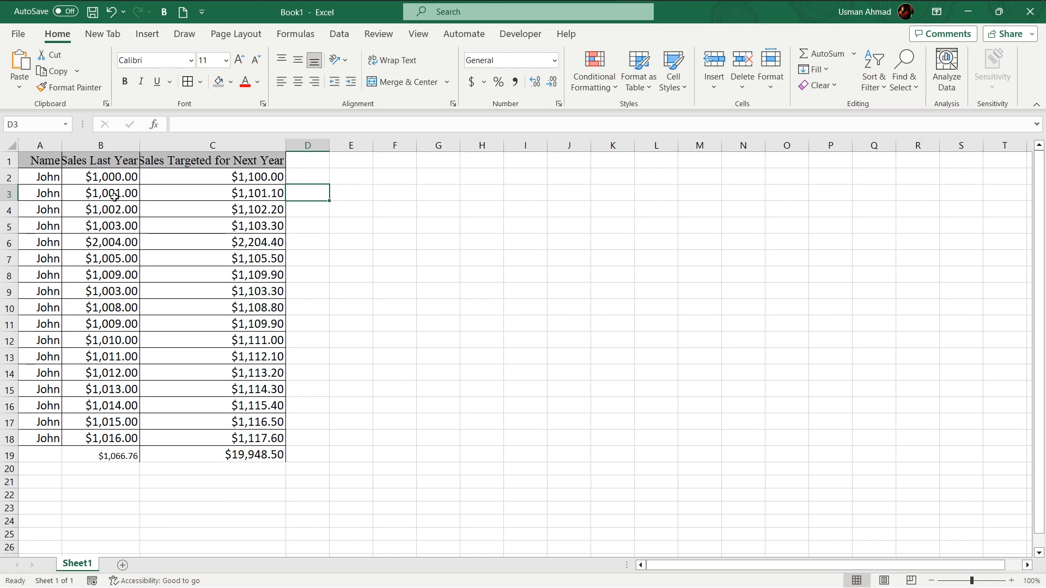
pyautogui.click(307, 178)
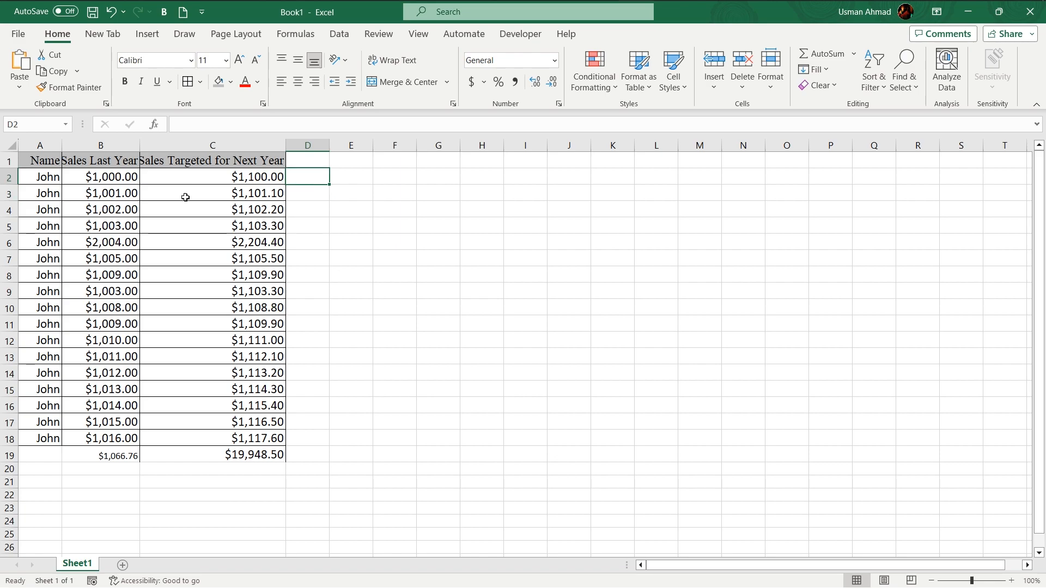
pyautogui.moveTo(109, 176); pyautogui.dragTo(215, 175)
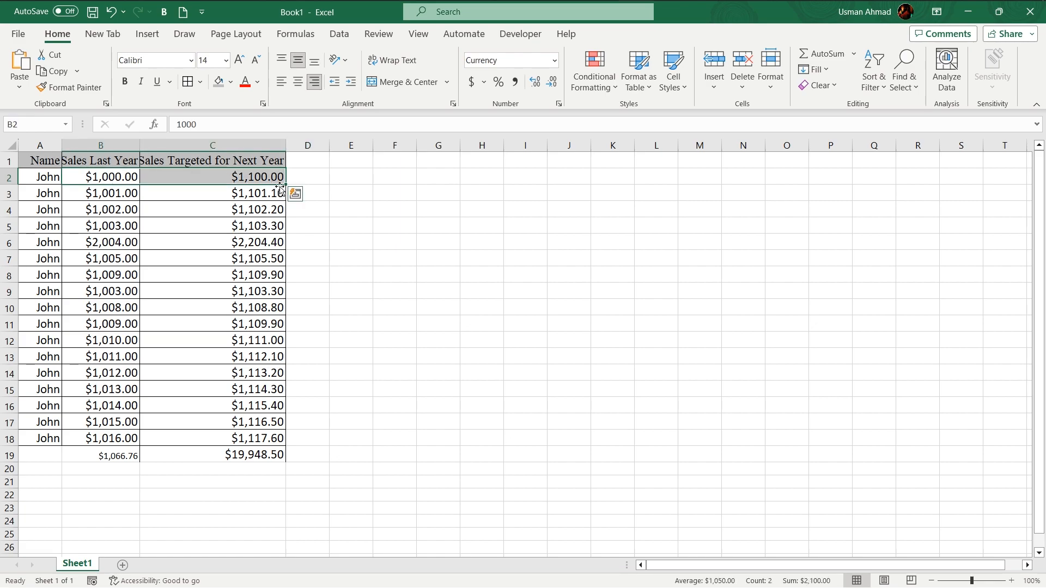
pyautogui.click(309, 181)
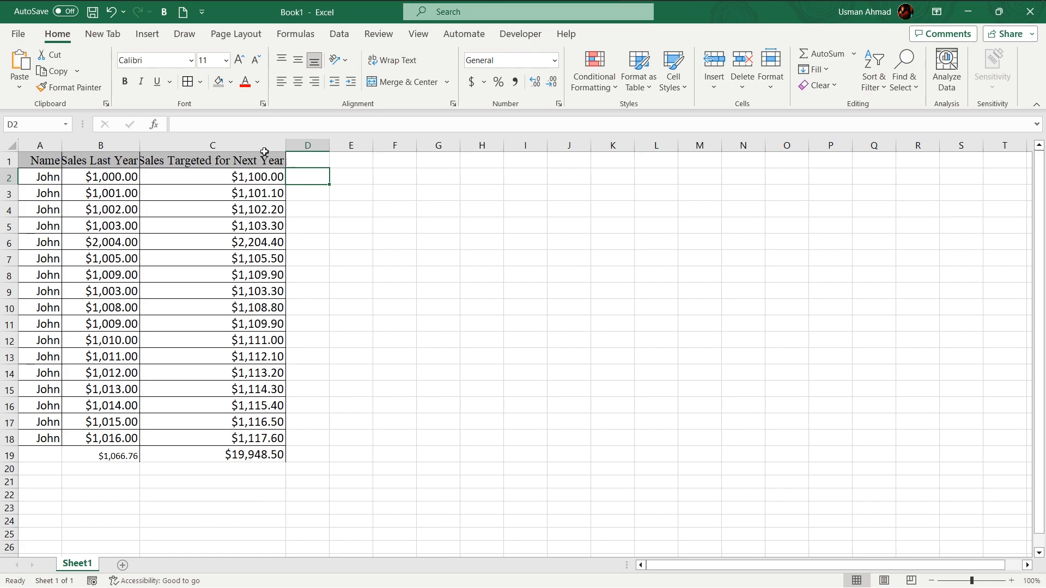
pyautogui.press('F2')
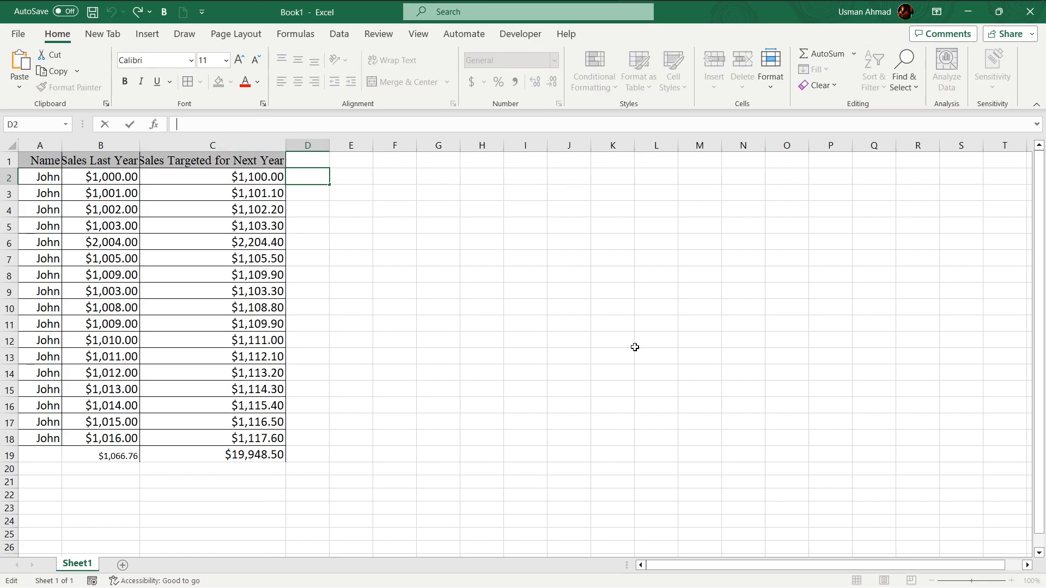
pyautogui.write('B2*C2')
pyautogui.press('Return')
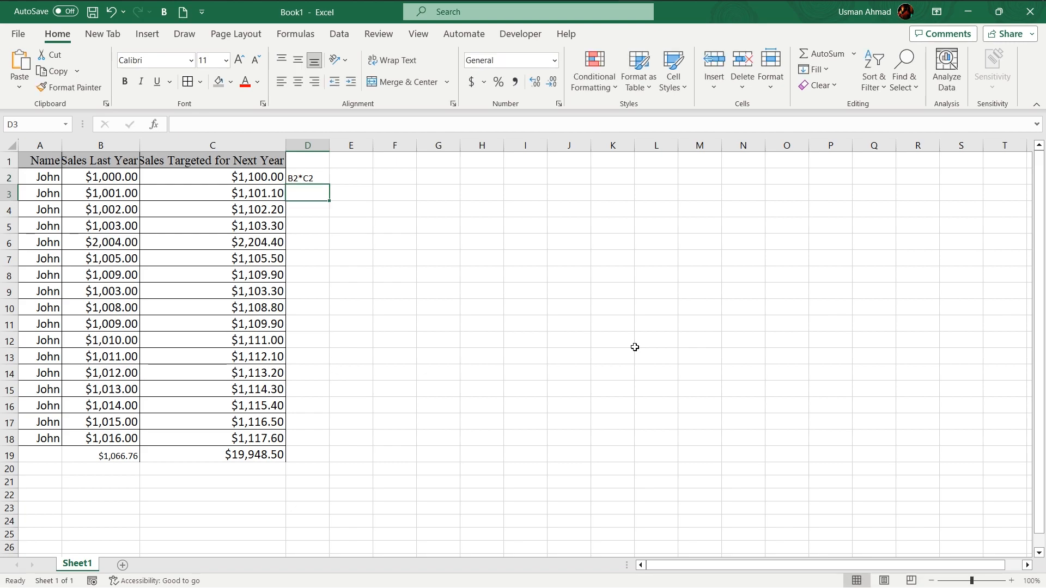
# Step: Add an equals sign in front of the entry in D2 so it reads =B2*C2
pyautogui.click(298, 179)
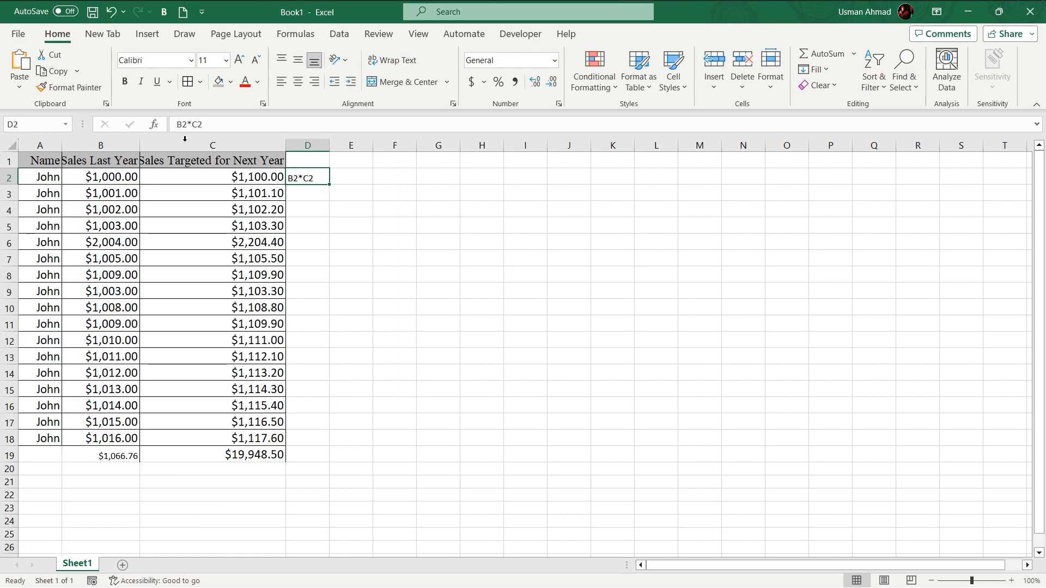
pyautogui.click(211, 125)
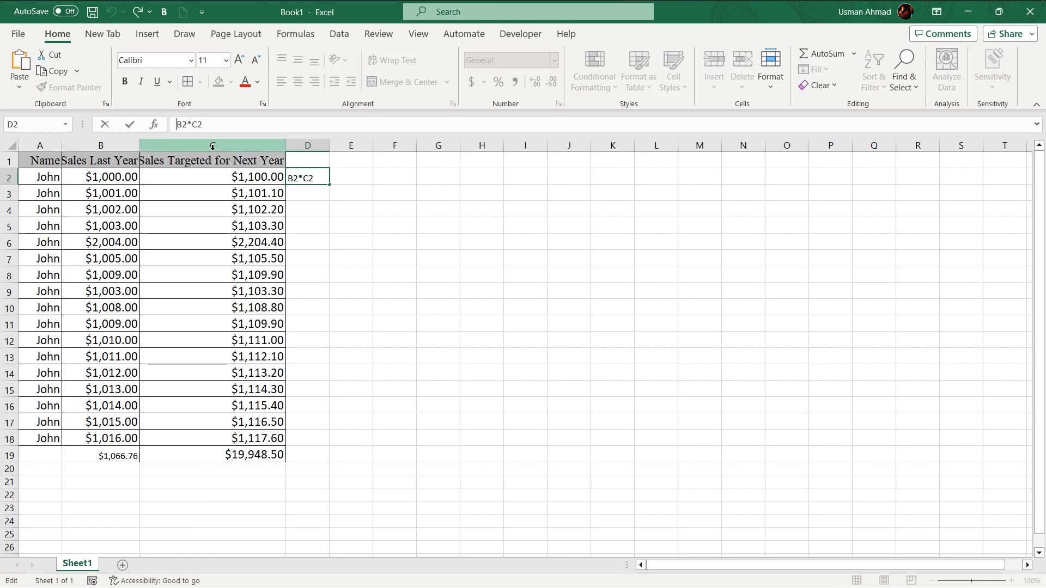
pyautogui.press('Home')
pyautogui.write('=')
pyautogui.press('Return')
# Step: Copy the multiplication formula from D2 down through D19 and reselect D2
pyautogui.click(305, 174)
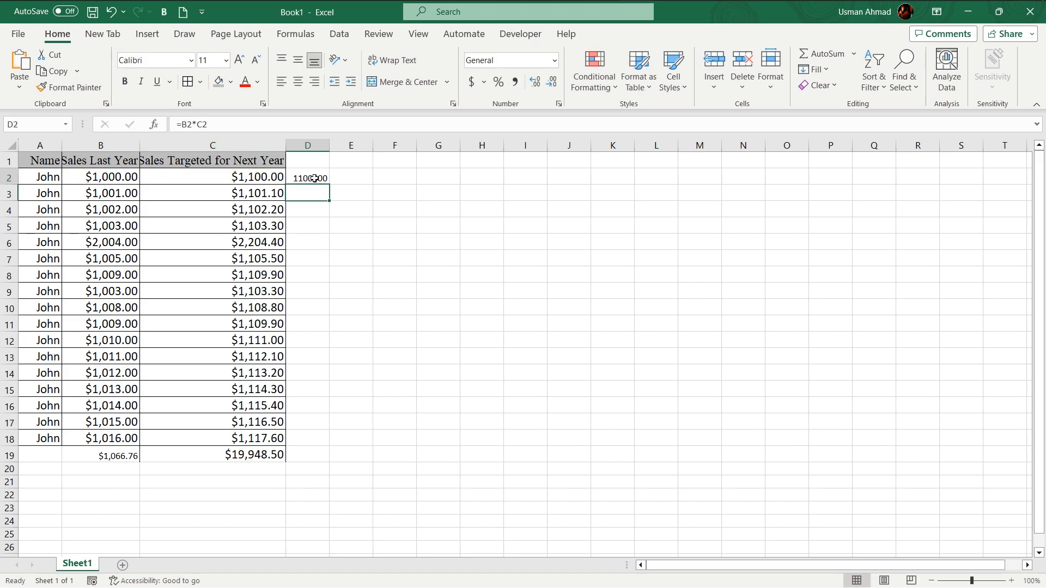
pyautogui.moveTo(333, 186); pyautogui.dragTo(314, 464)
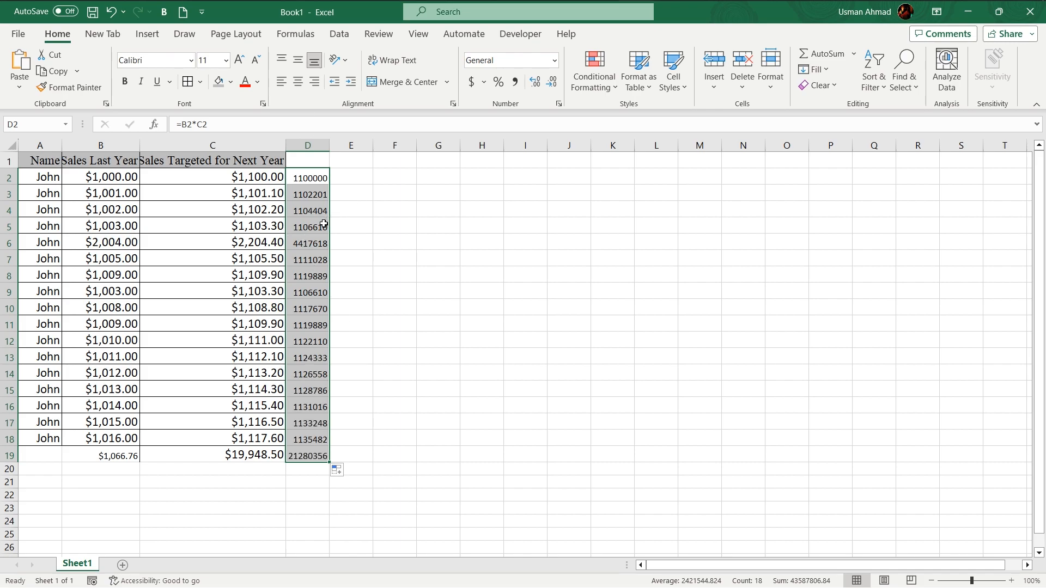
pyautogui.click(343, 173)
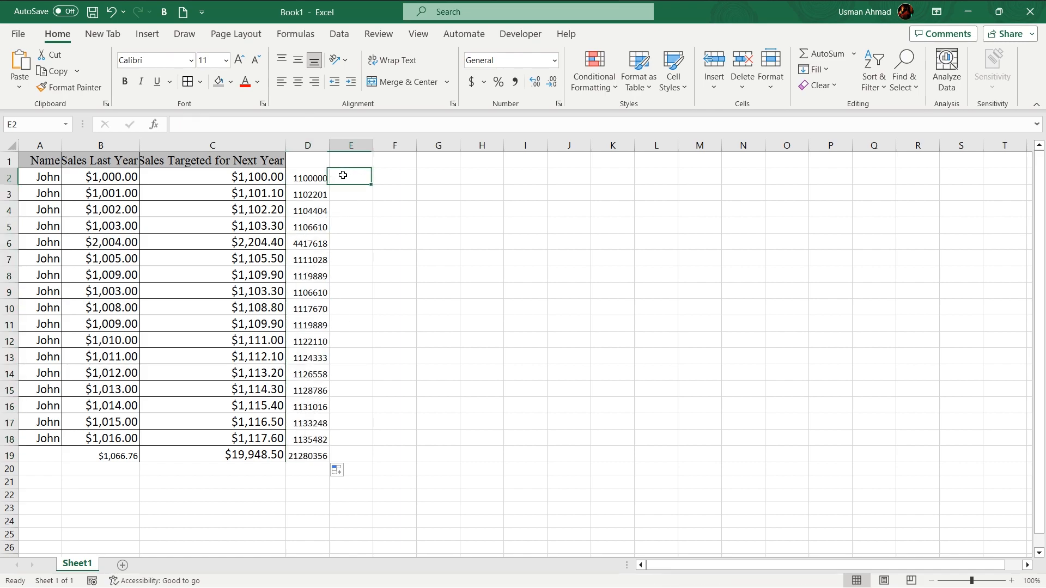
pyautogui.click(303, 177)
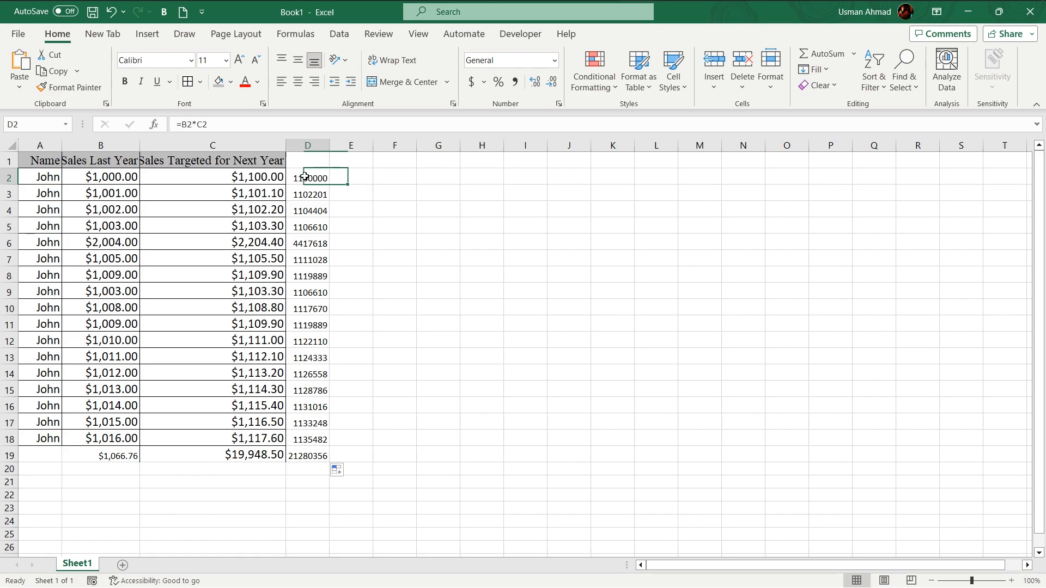
# Step: Change the formula in D2 to the division =B2/C2 and copy it down through D19
pyautogui.doubleClick(303, 177)
pyautogui.press('BackSpace')
pyautogui.write('?')
pyautogui.press('BackSpace')
pyautogui.write('/')
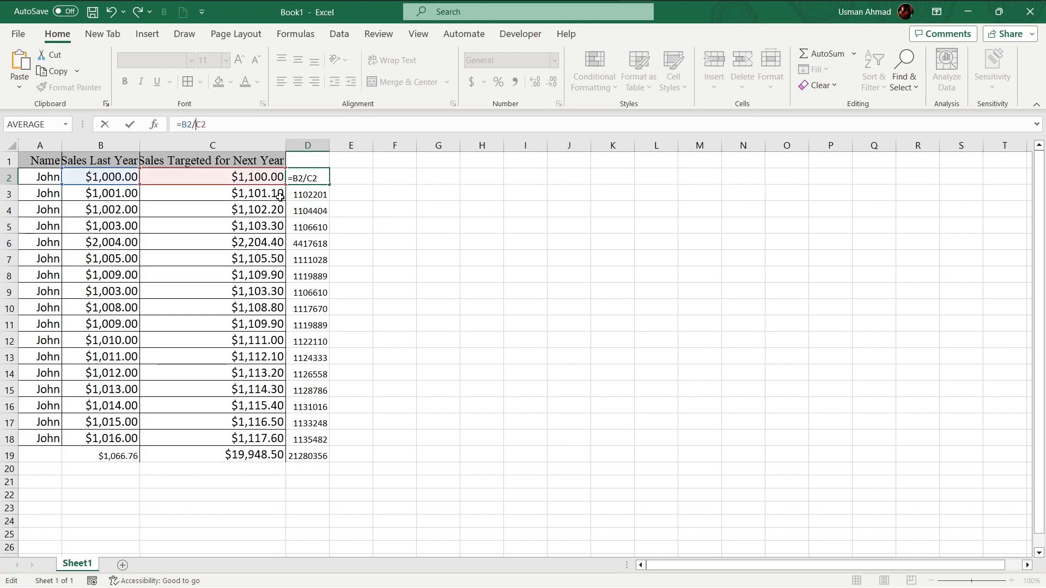
pyautogui.press('Return')
pyautogui.click(324, 182)
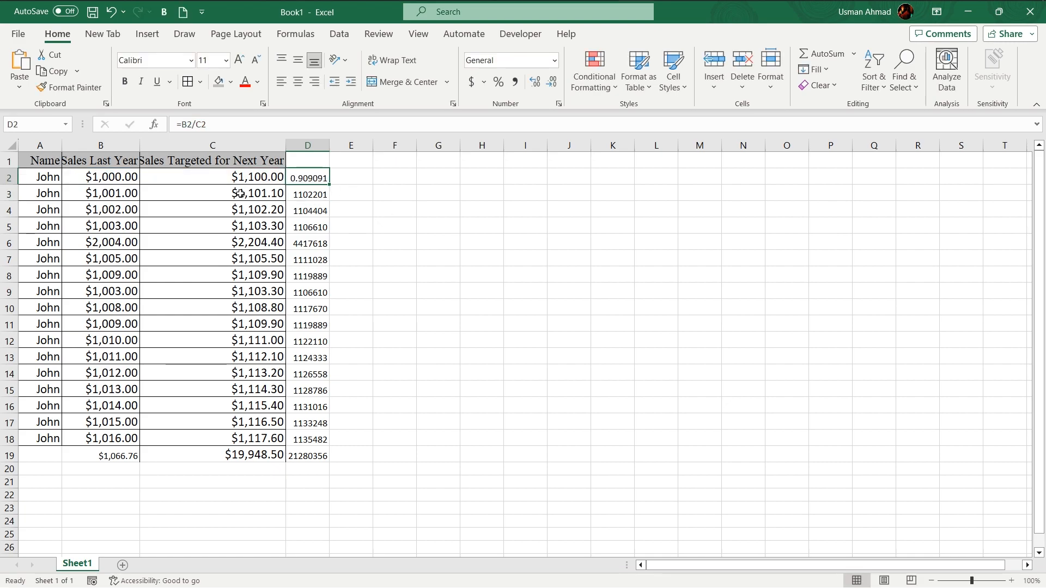
pyautogui.moveTo(328, 184); pyautogui.dragTo(325, 457)
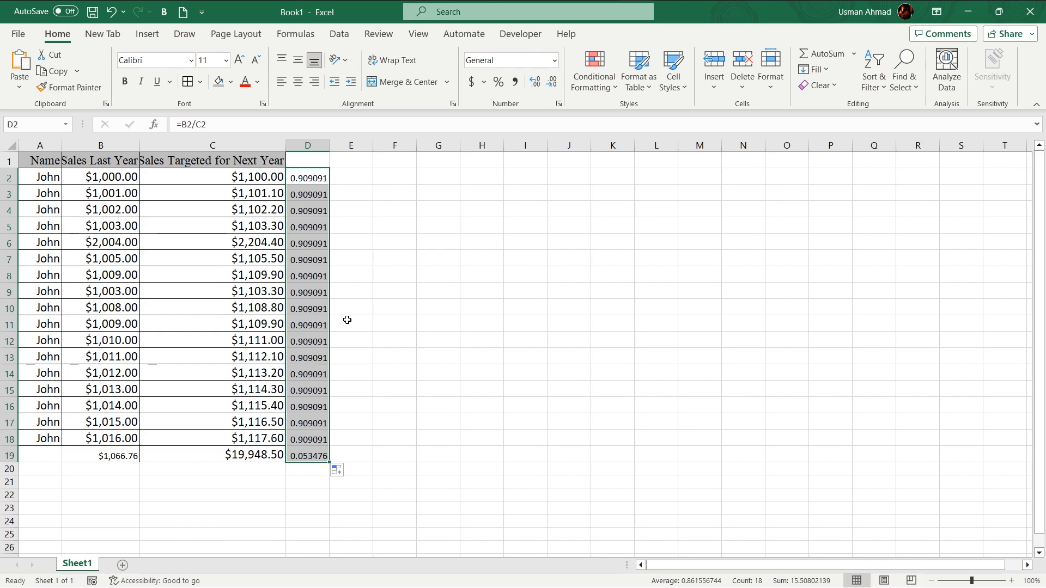
pyautogui.moveTo(340, 187); pyautogui.dragTo(343, 189)
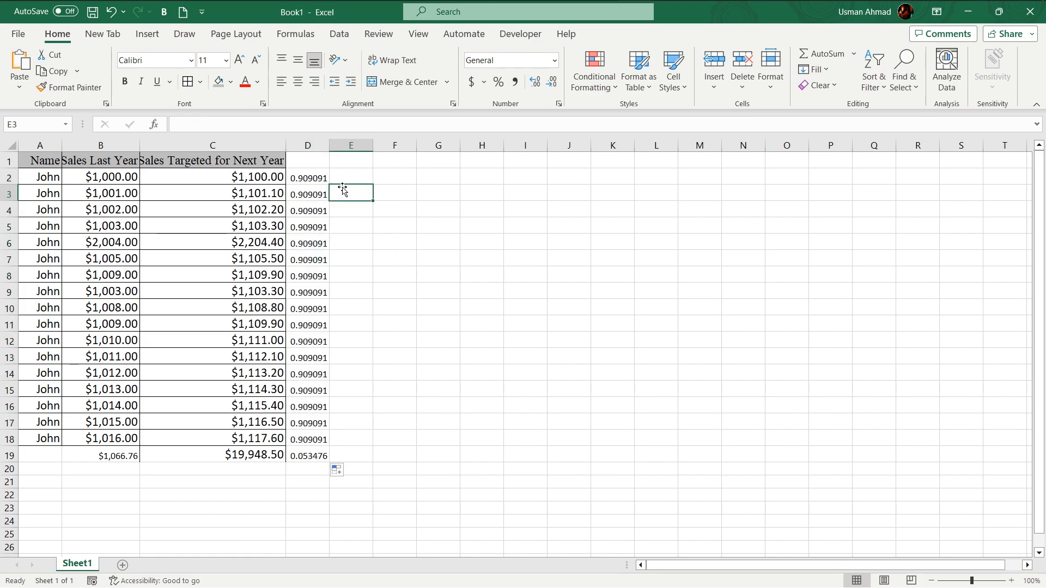
pyautogui.click(357, 178)
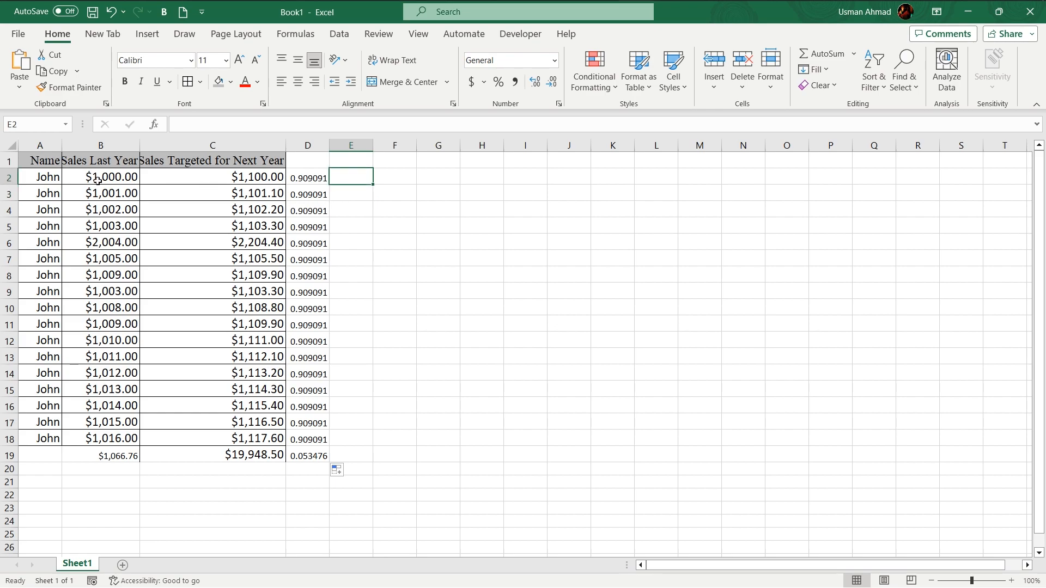
pyautogui.moveTo(95, 180); pyautogui.dragTo(216, 181)
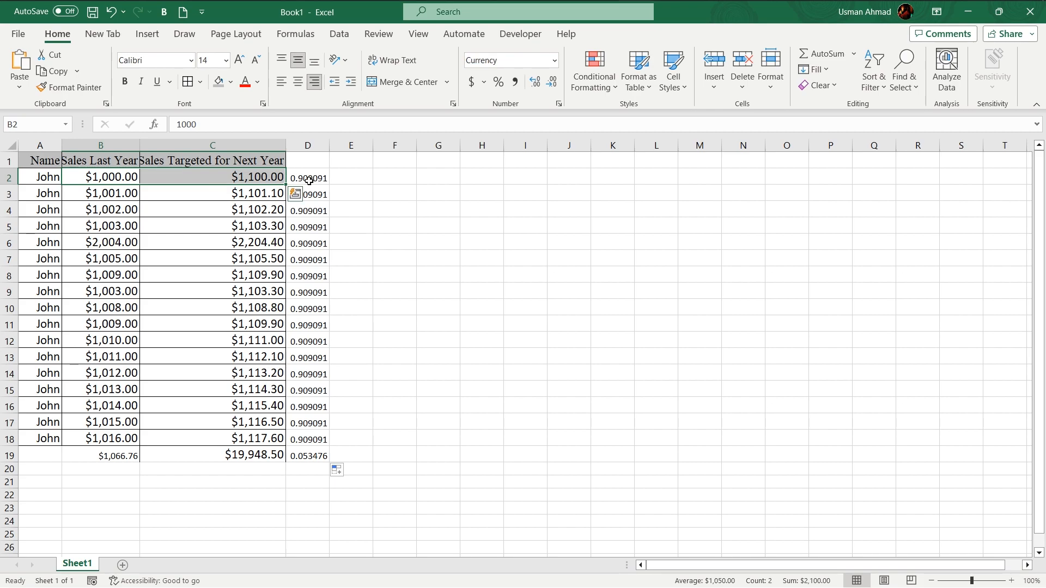
pyautogui.click(309, 179)
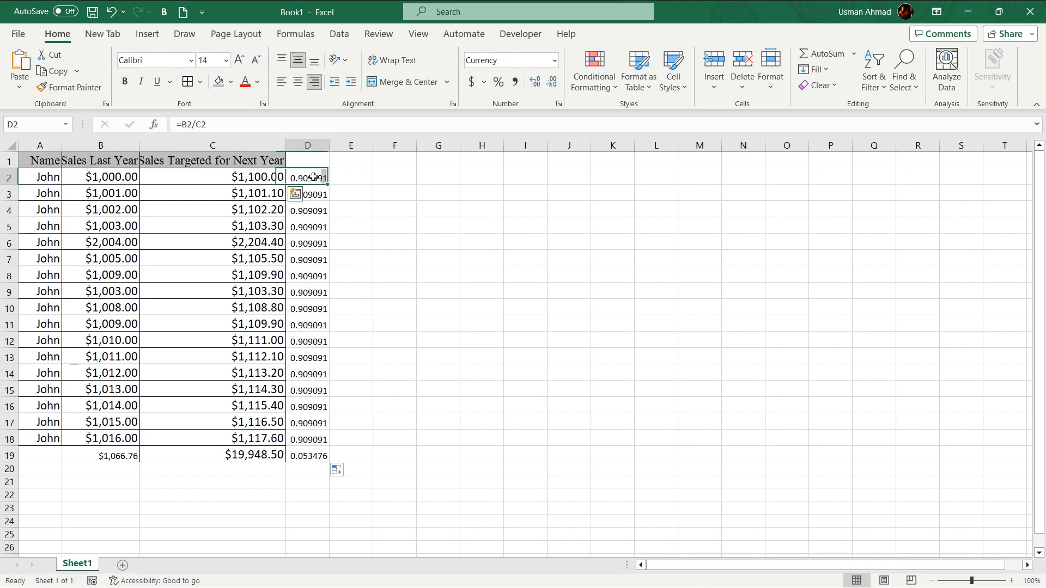
# Step: Enter the combined formula =(B2*C2)/D2 in cell E2
pyautogui.click(344, 177)
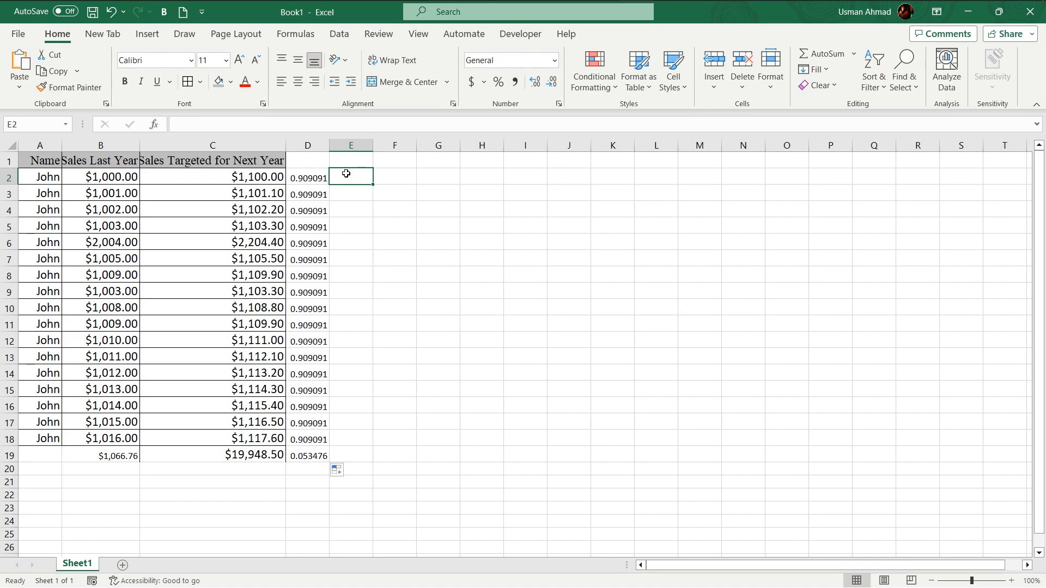
pyautogui.click(271, 126)
pyautogui.write('=')
pyautogui.press('BackSpace')
pyautogui.write('=')
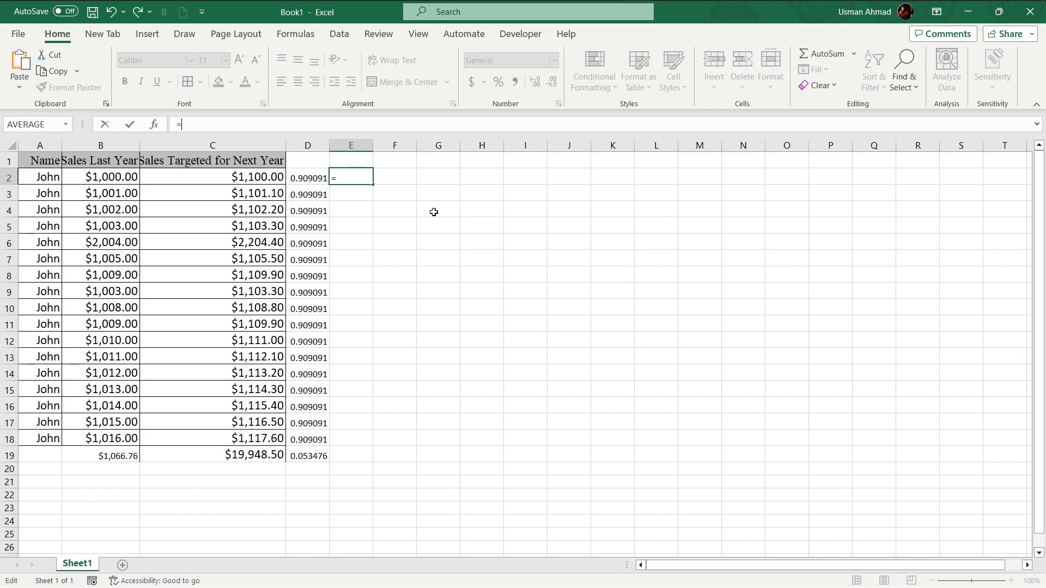
pyautogui.write('(B')
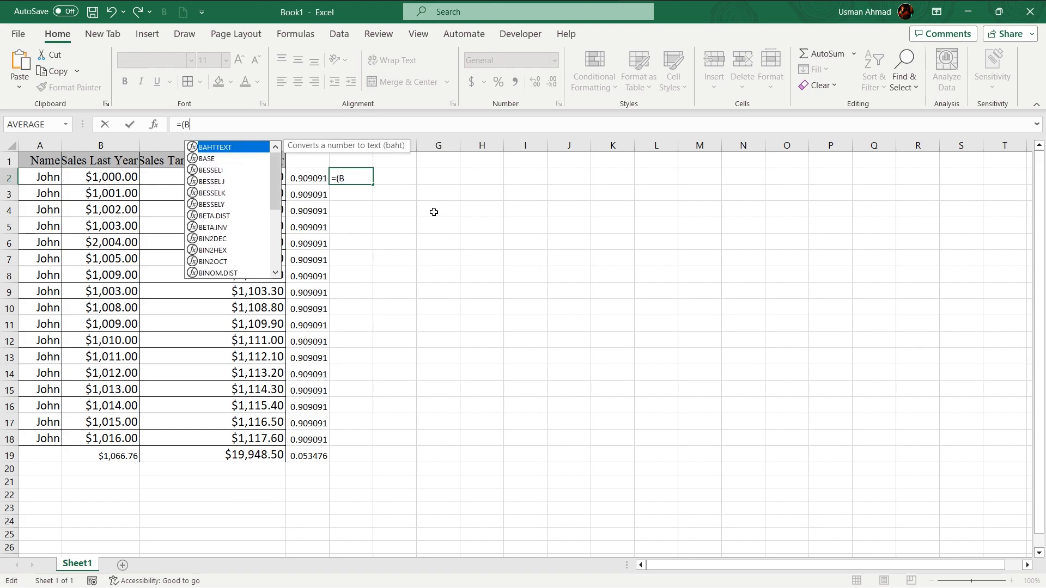
pyautogui.write('2')
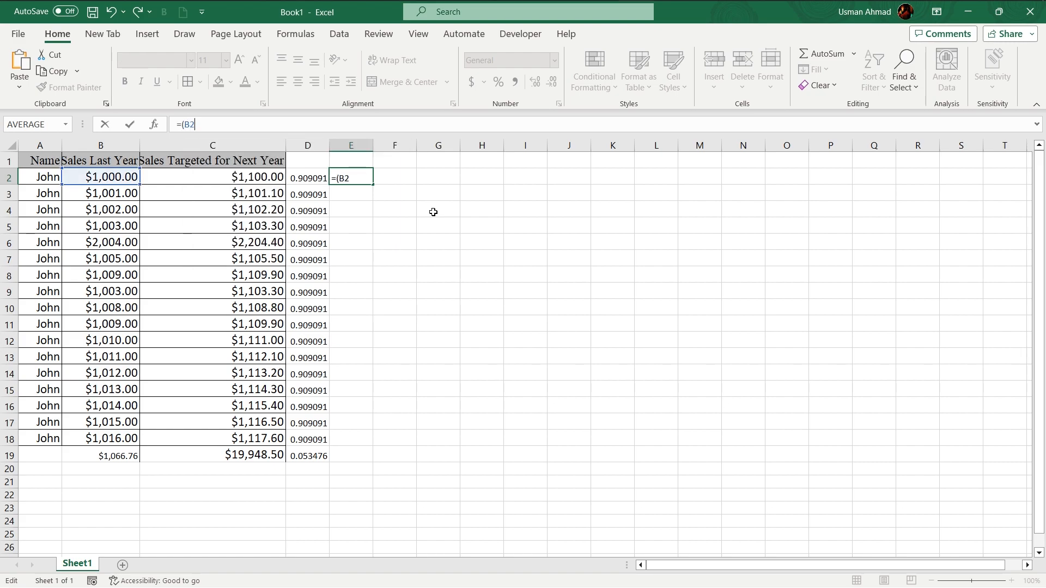
pyautogui.write('*C2')
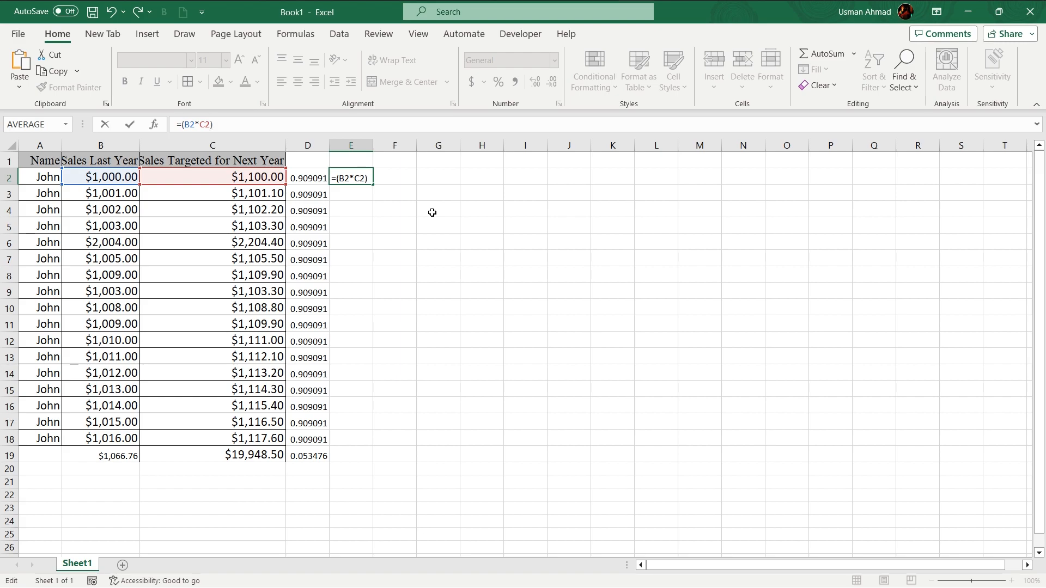
pyautogui.write(')/D2')
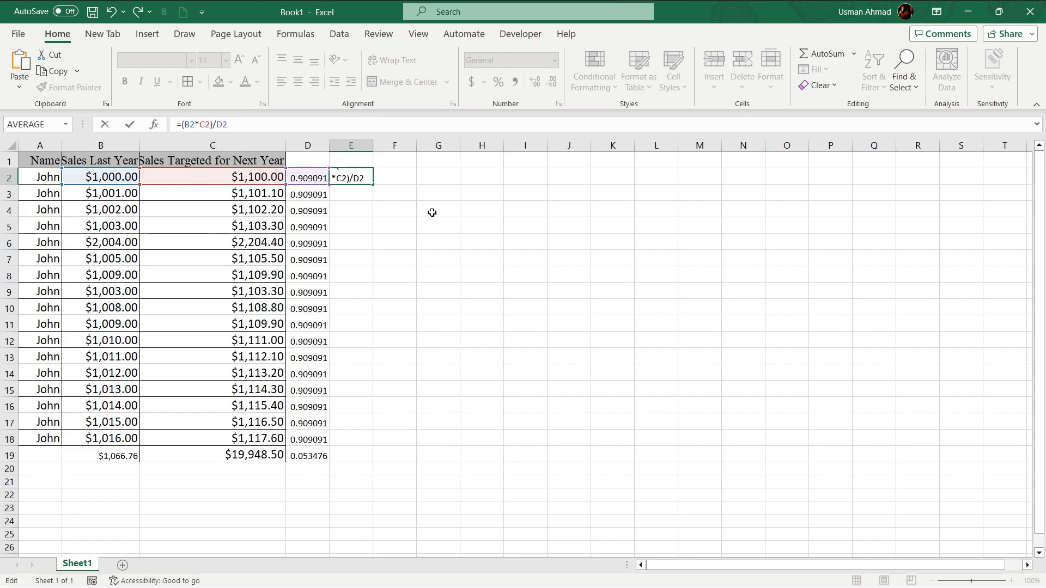
pyautogui.press('Return')
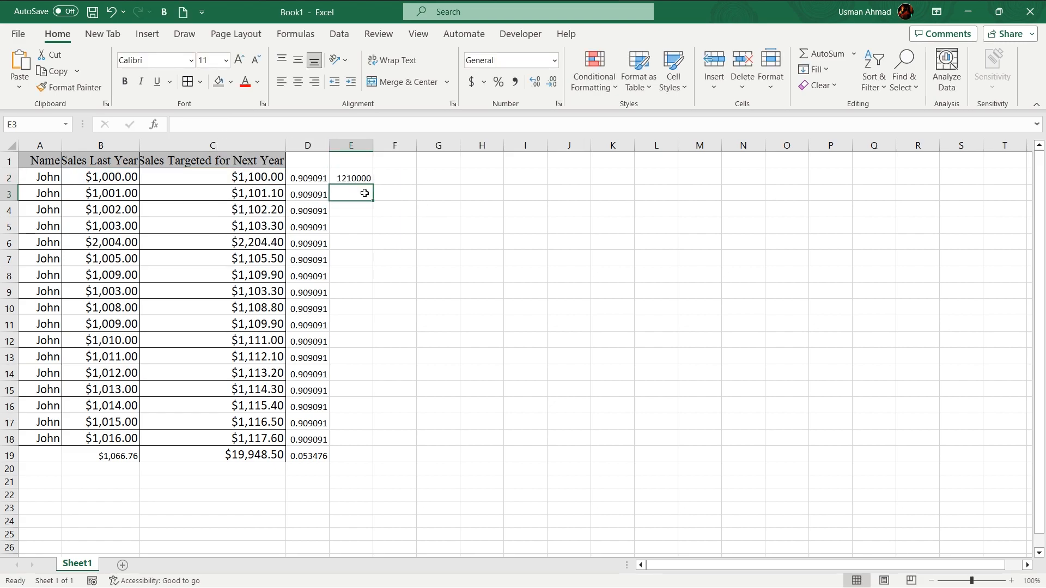
# Step: Copy the combined formula from E2 down through E19 and check individual cells of the filled column
pyautogui.click(351, 178)
pyautogui.moveTo(104, 178); pyautogui.dragTo(229, 174)
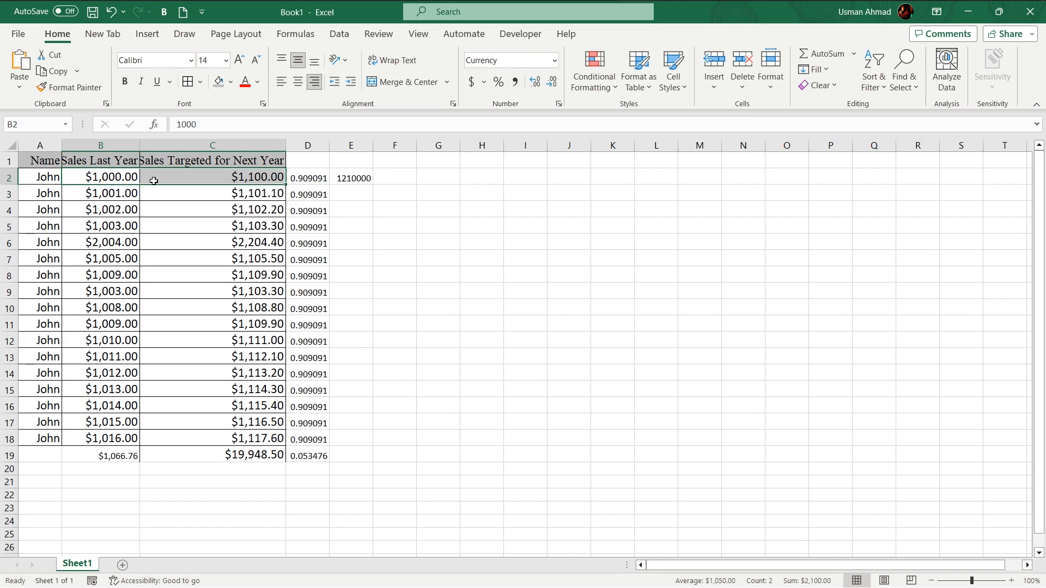
pyautogui.click(306, 177)
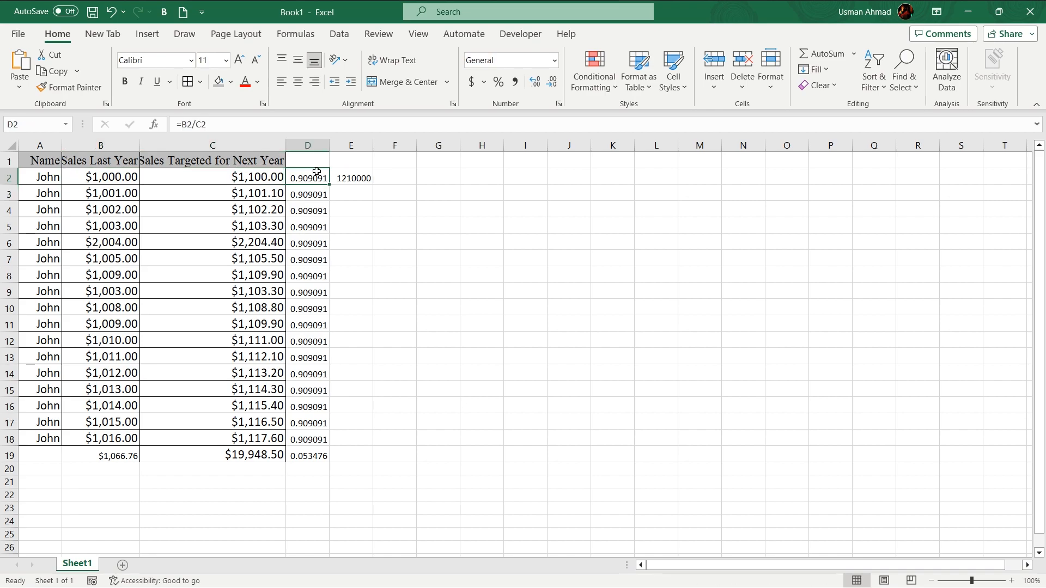
pyautogui.click(352, 175)
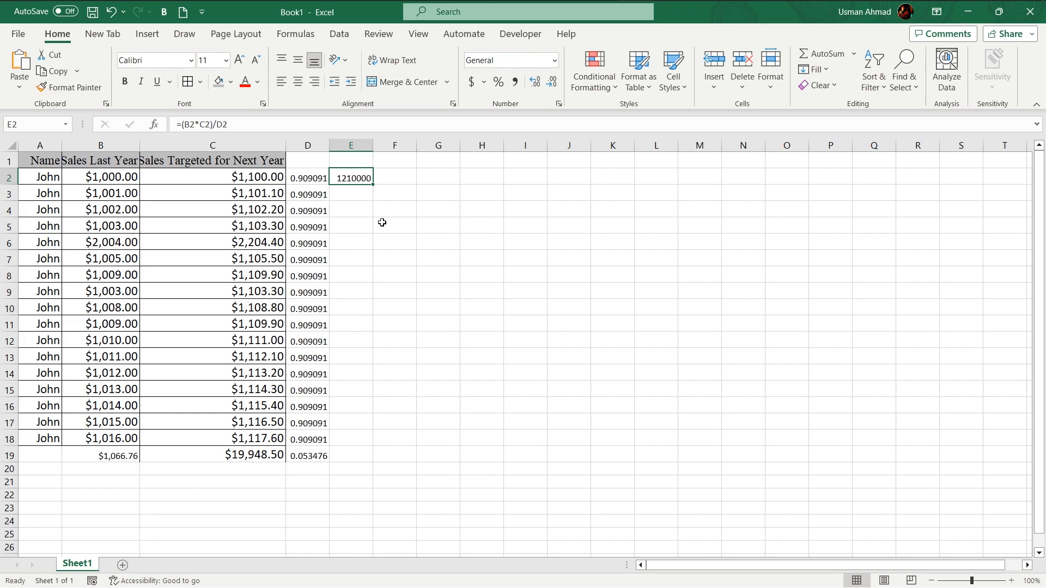
pyautogui.moveTo(372, 184); pyautogui.dragTo(355, 462)
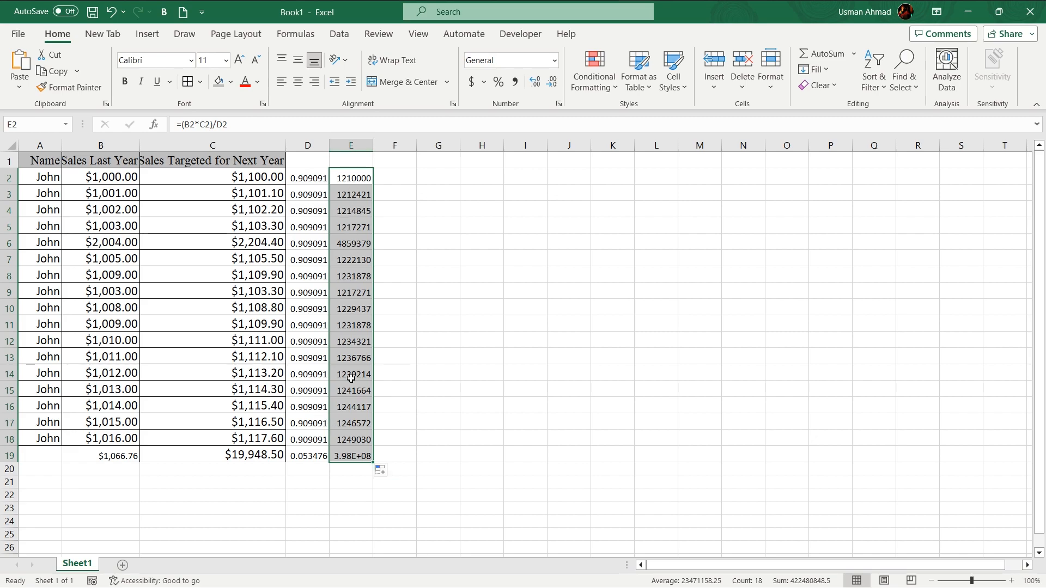
pyautogui.click(350, 274)
pyautogui.click(350, 262)
pyautogui.click(356, 190)
pyautogui.click(352, 357)
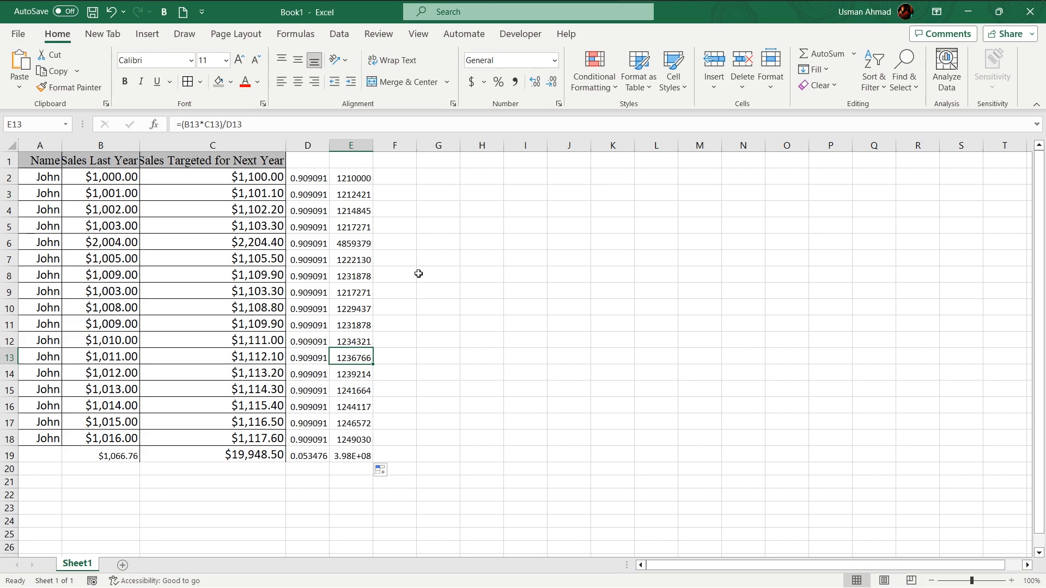